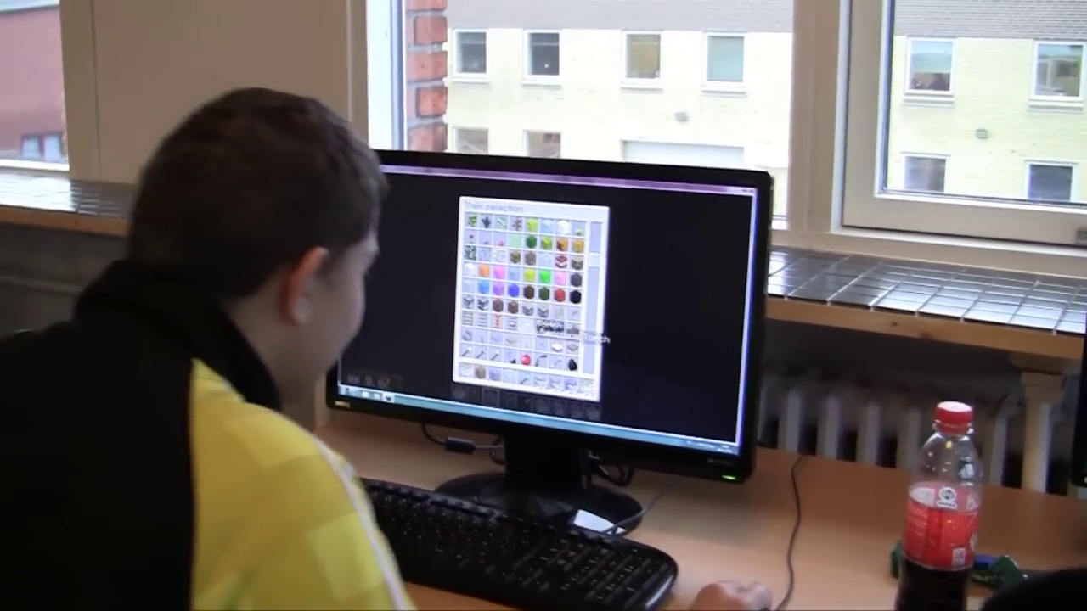
pyautogui.scroll(-5, 489, 268)
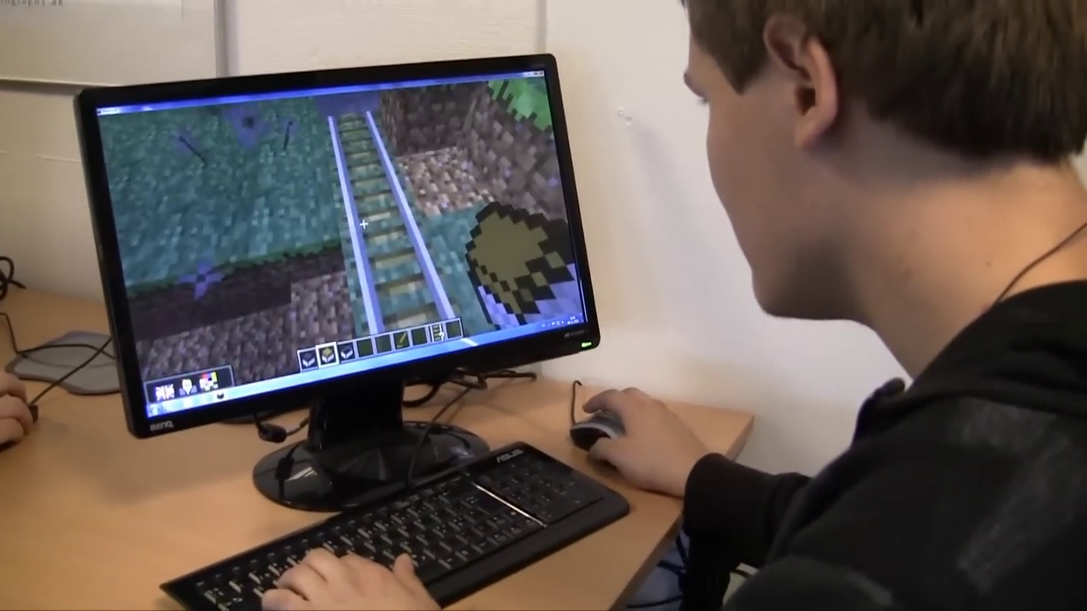
pyautogui.rightClick(364, 223)
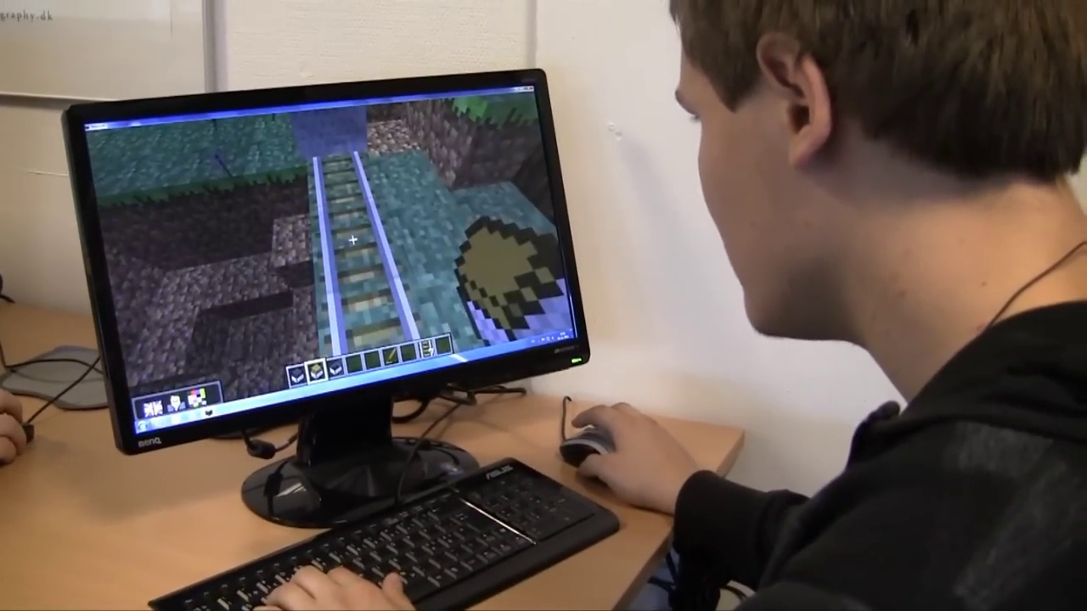